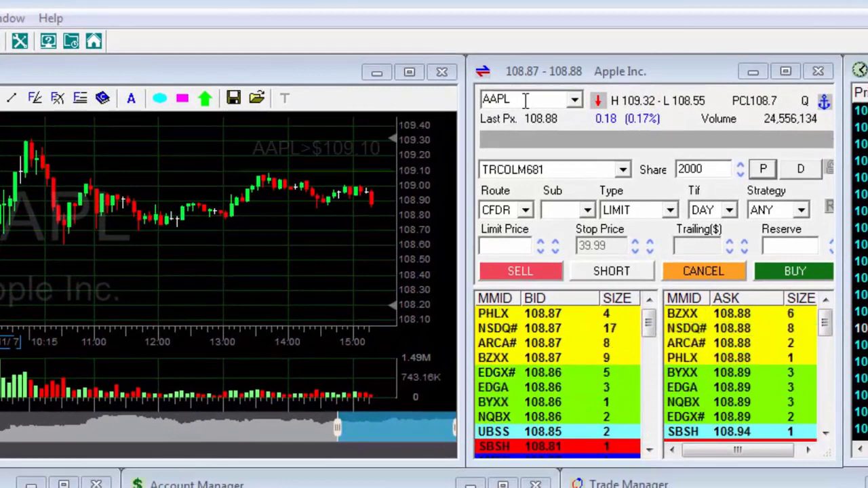
pyautogui.moveTo(523, 100); pyautogui.dragTo(484, 101)
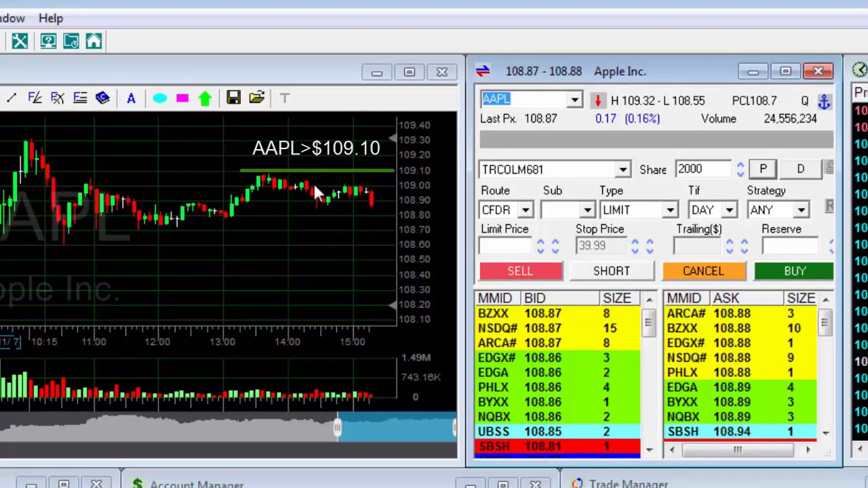
pyautogui.click(226, 178)
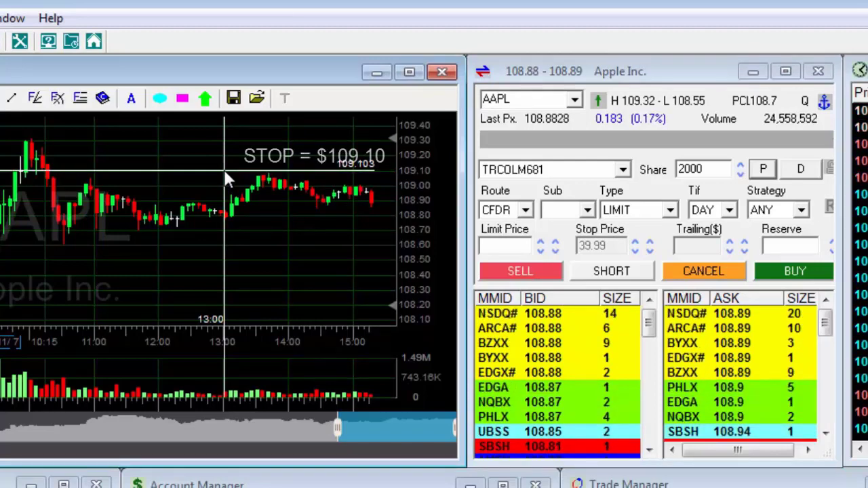
pyautogui.click(226, 178)
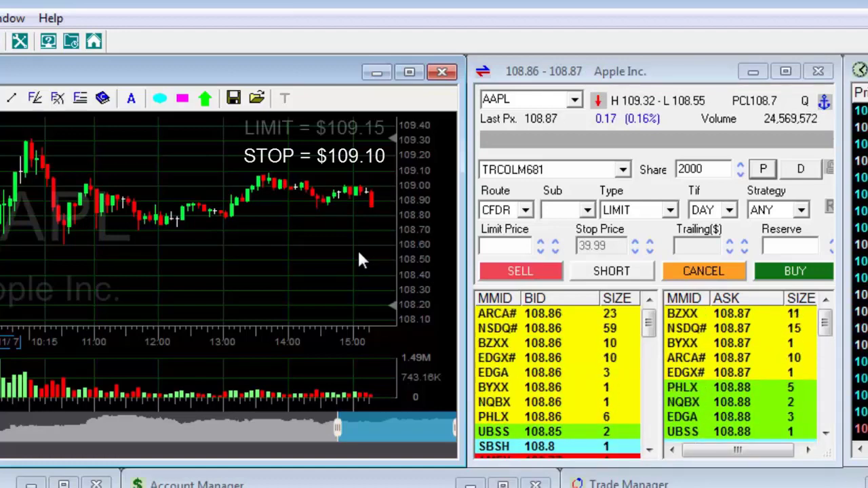
# - Switch the AAPL order to STOP LIMIT and replace the 39.99 stop price with 109.1
pyautogui.click(667, 211)
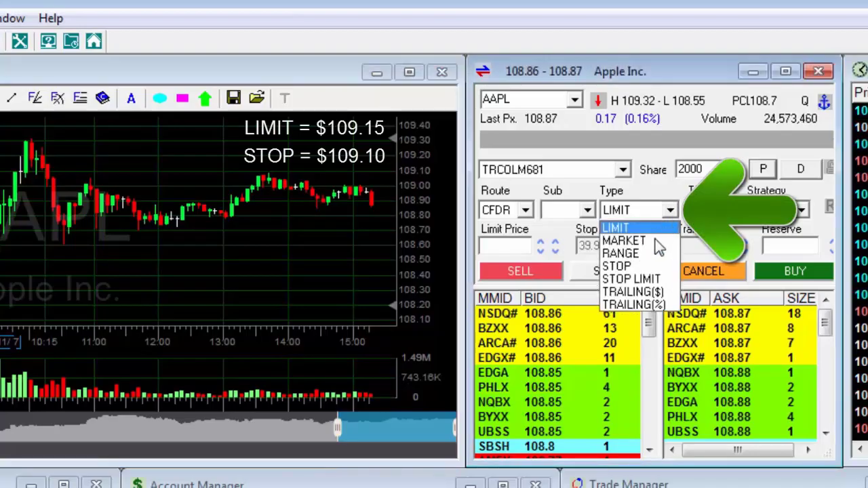
pyautogui.click(640, 278)
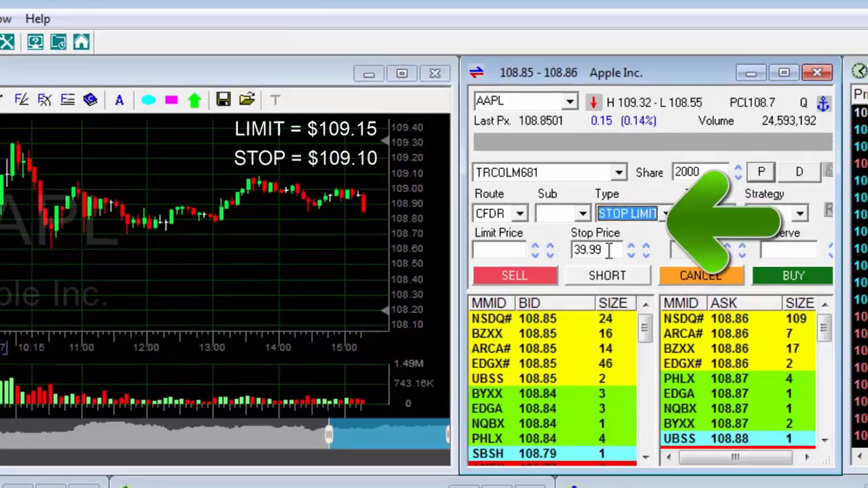
pyautogui.moveTo(611, 247); pyautogui.dragTo(564, 246)
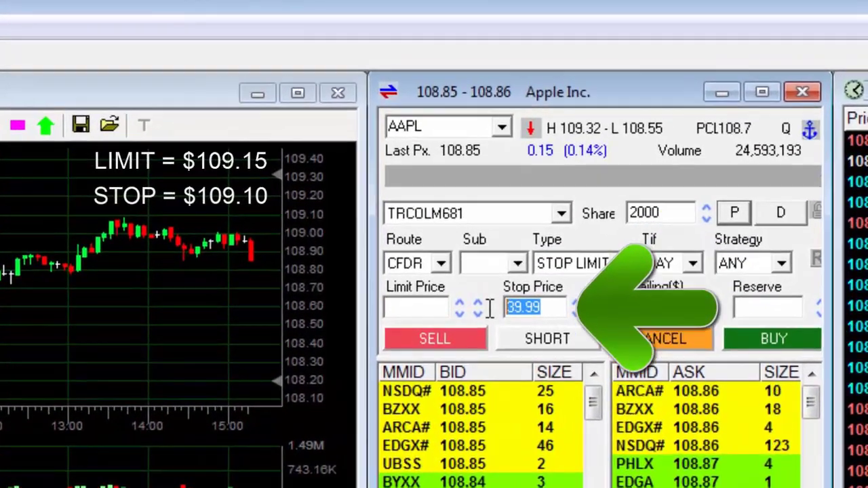
pyautogui.press('BackSpace')
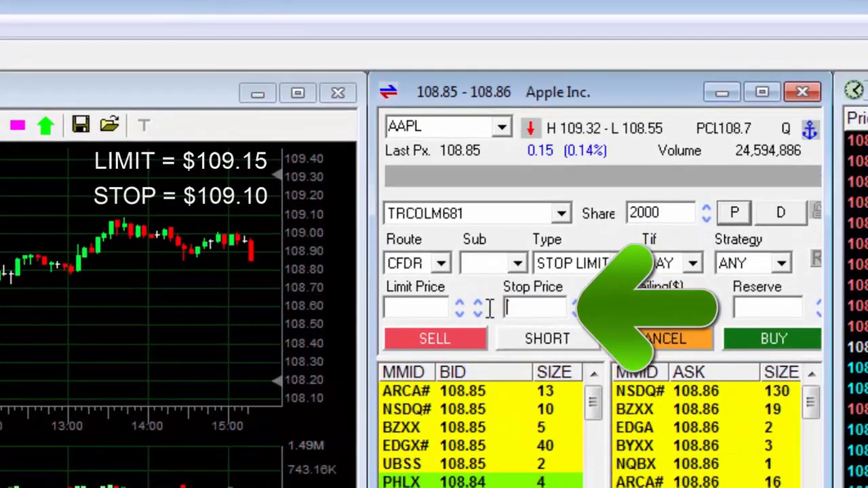
pyautogui.write('109')
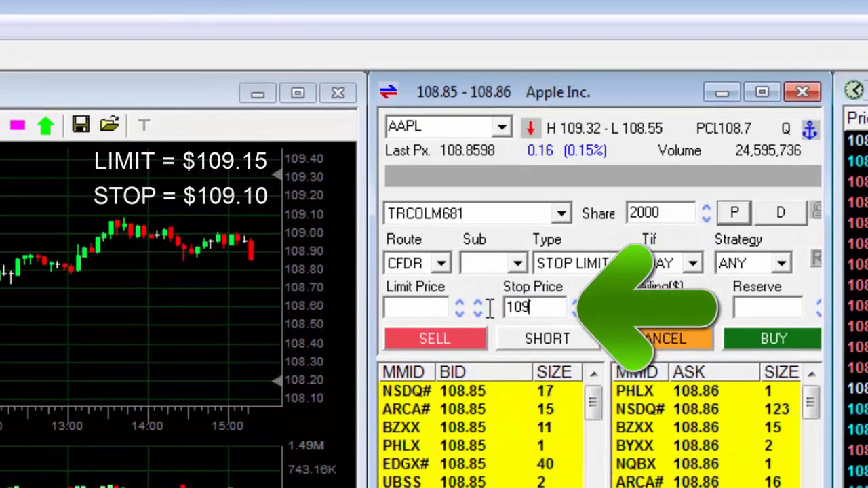
pyautogui.write('.1')
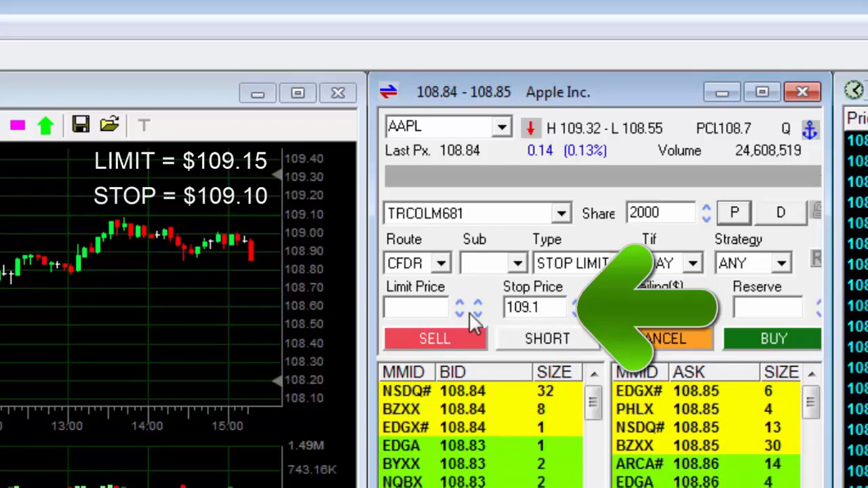
pyautogui.click(424, 306)
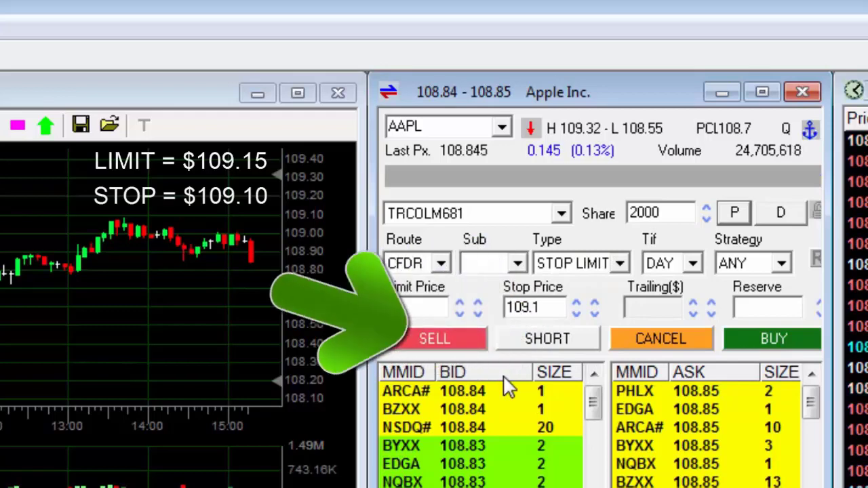
# - Enter a 109.15 limit price and change the AAPL quantity from 2000 to 200 shares
pyautogui.write('109.15')
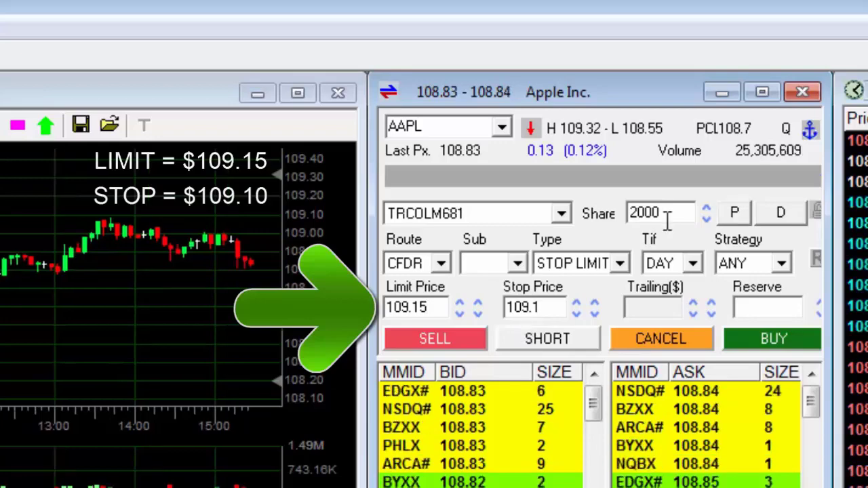
pyautogui.moveTo(667, 212); pyautogui.dragTo(560, 215)
pyautogui.write('200')
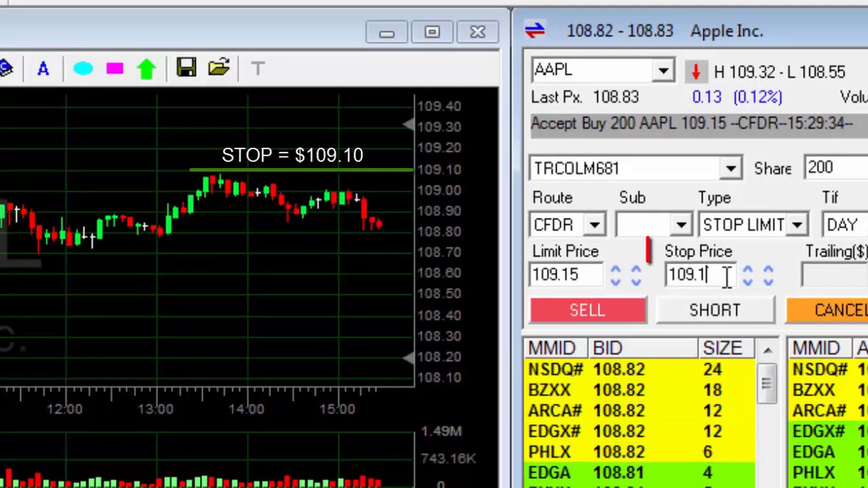
# - Cancel the accepted 200-share AAPL buy order with the 109.1 stop in Trade Manager
pyautogui.moveTo(723, 277); pyautogui.dragTo(665, 278)
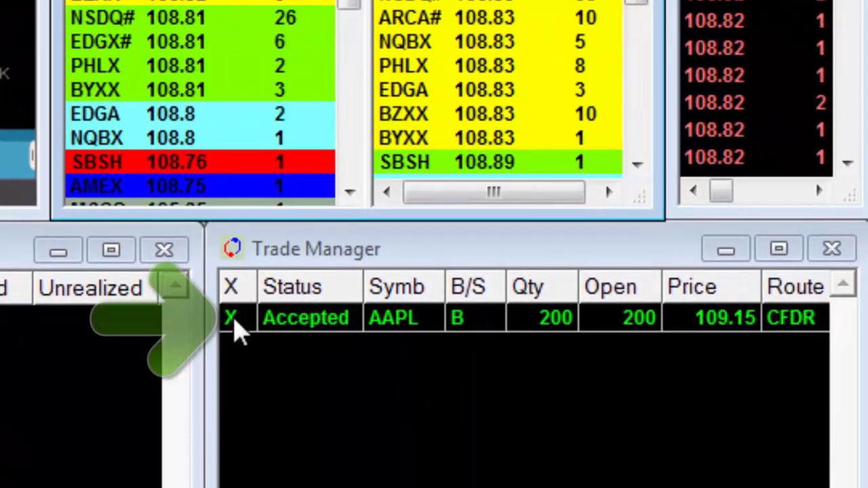
pyautogui.click(234, 324)
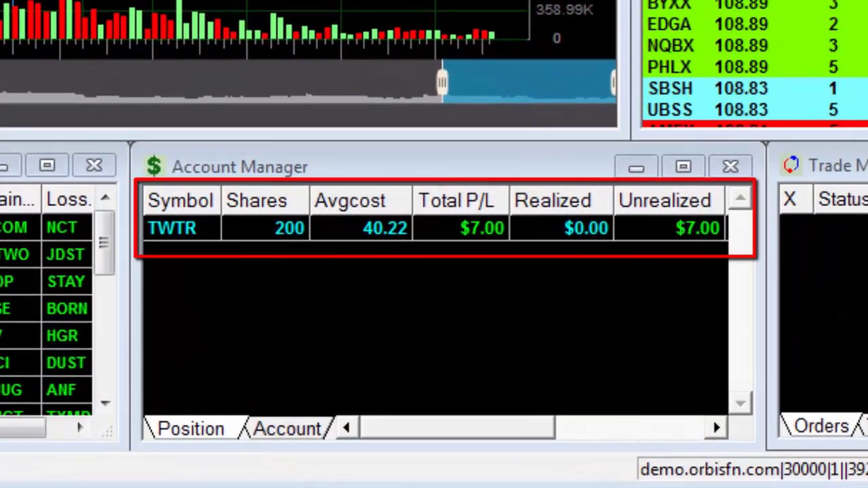
pyautogui.click(256, 232)
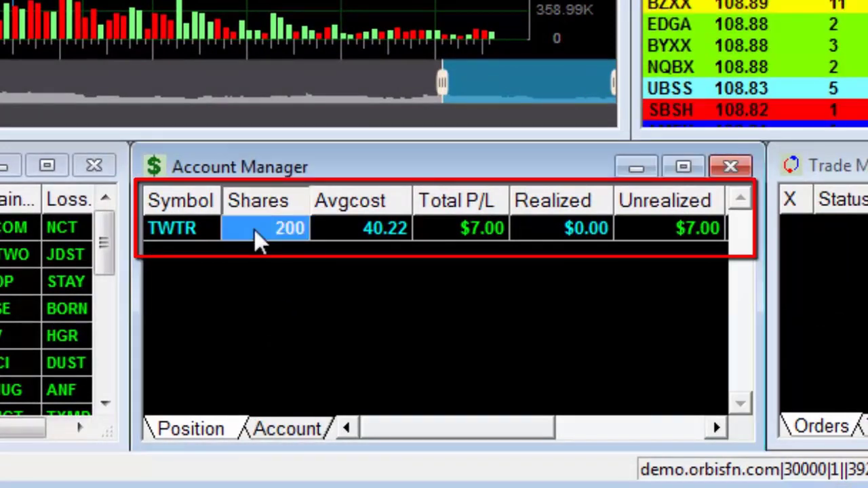
pyautogui.click(210, 239)
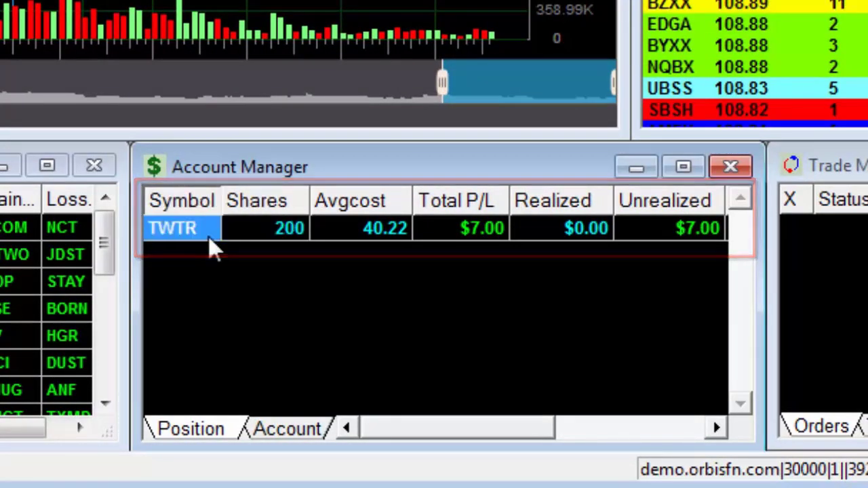
pyautogui.click(347, 233)
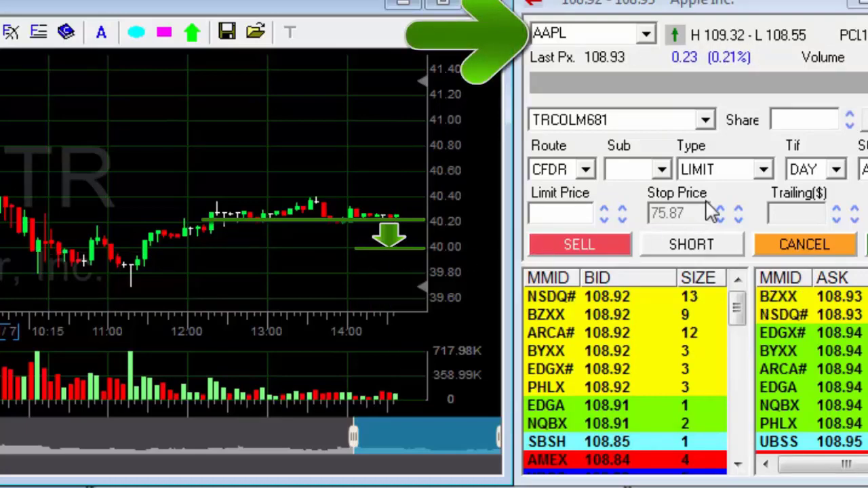
# - Load TWTR into the order ticket and change the quantity from 2000 to 200 shares
pyautogui.click(557, 37)
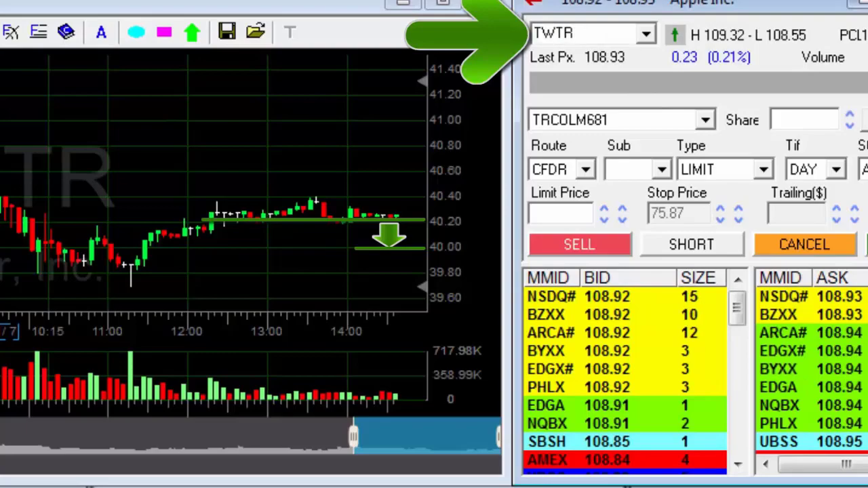
pyautogui.press('Return')
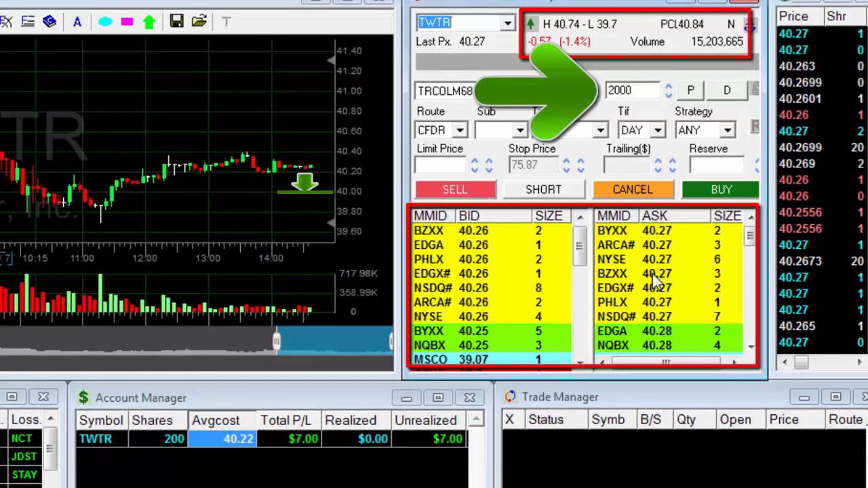
pyautogui.moveTo(632, 90); pyautogui.dragTo(613, 90)
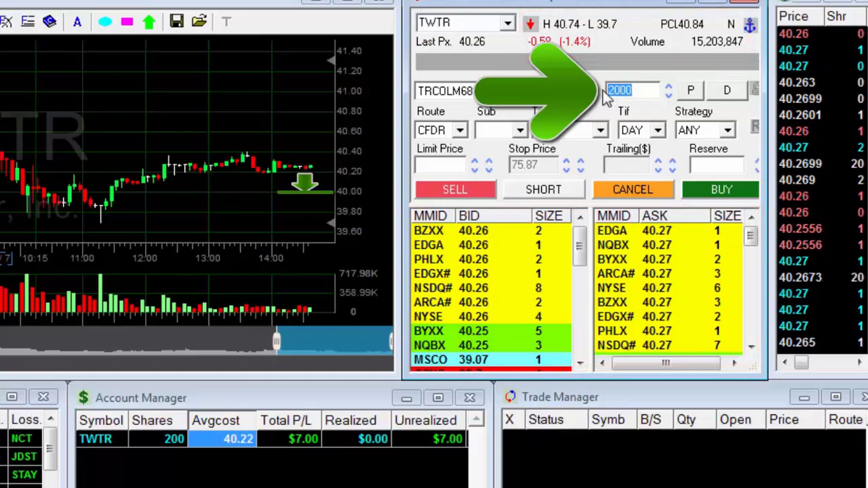
pyautogui.click(687, 90)
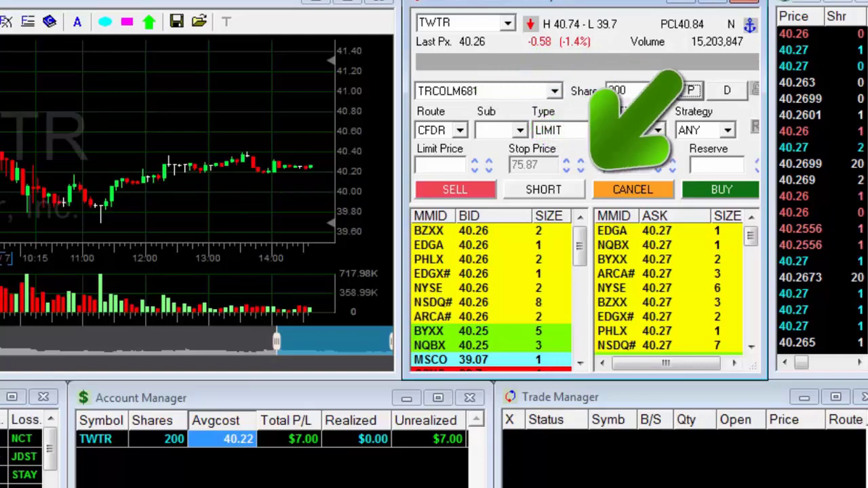
# - Make the TWTR order STOP LIMIT with a 39.99 stop price and 39.94 limit price
pyautogui.click(600, 129)
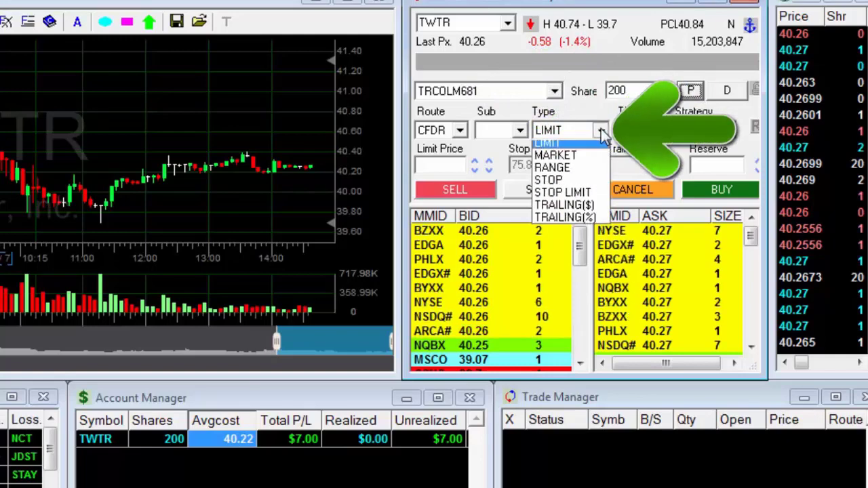
pyautogui.click(585, 195)
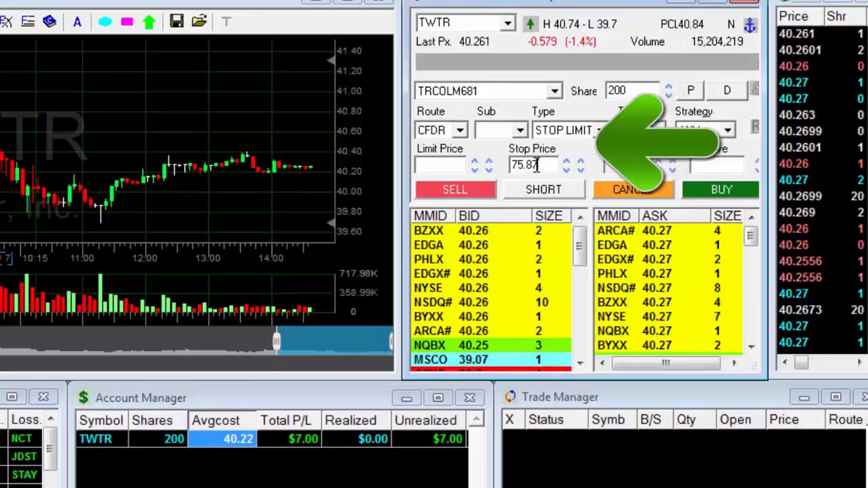
pyautogui.doubleClick(524, 165)
pyautogui.press('BackSpace')
pyautogui.write('39.99')
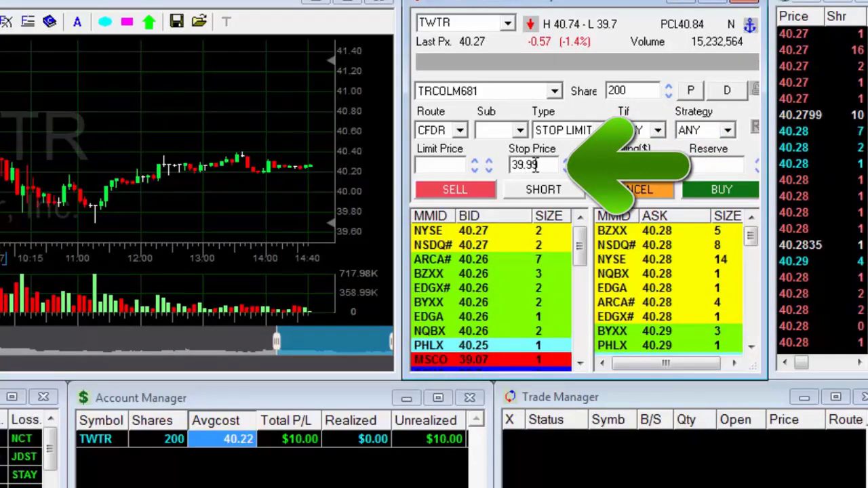
pyautogui.click(459, 166)
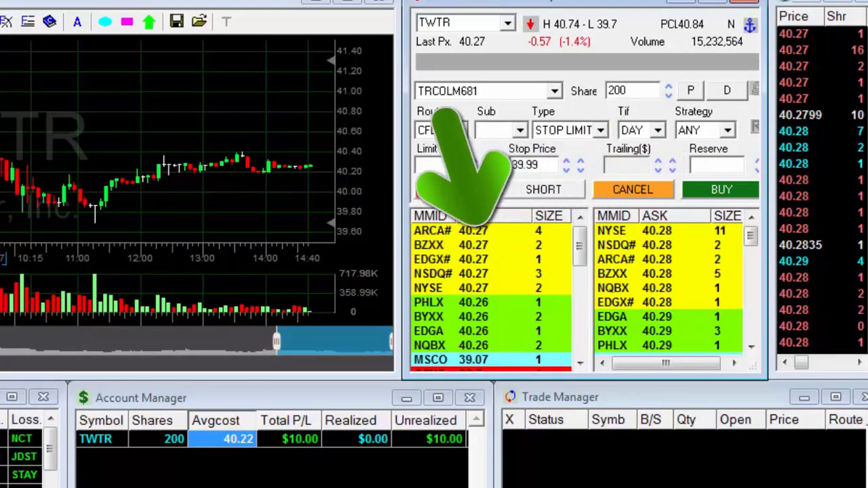
pyautogui.write('39.9')
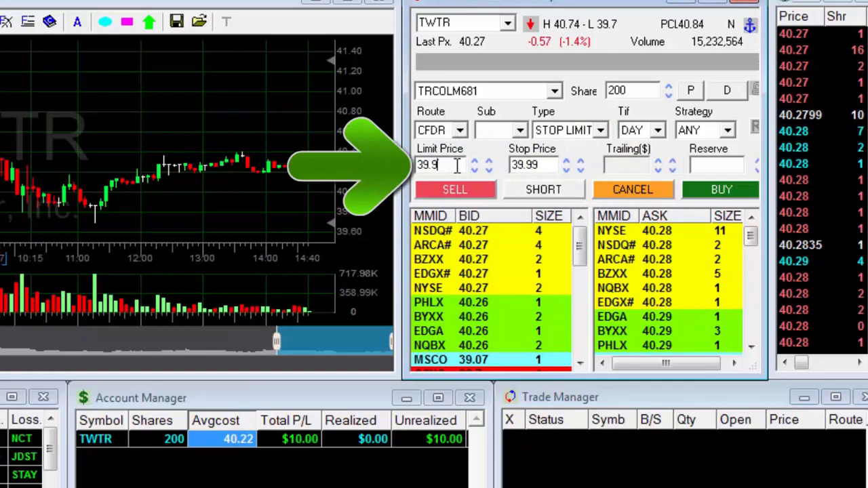
pyautogui.write('4')
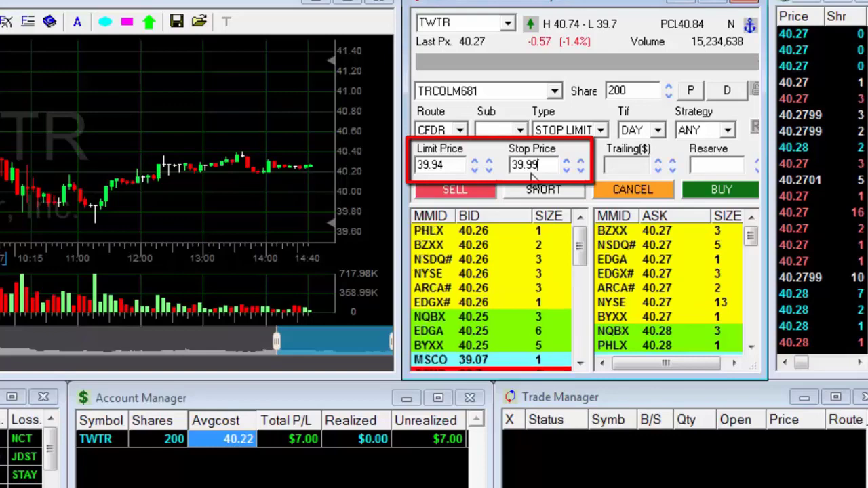
# - Submit the 200-share TWTR stop-limit sell, then switch the ticket to a plain STOP order
pyautogui.click(463, 188)
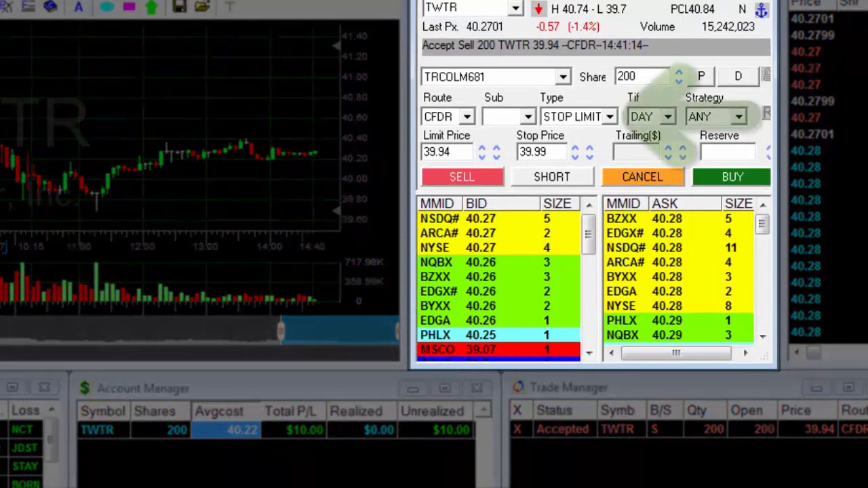
pyautogui.click(611, 119)
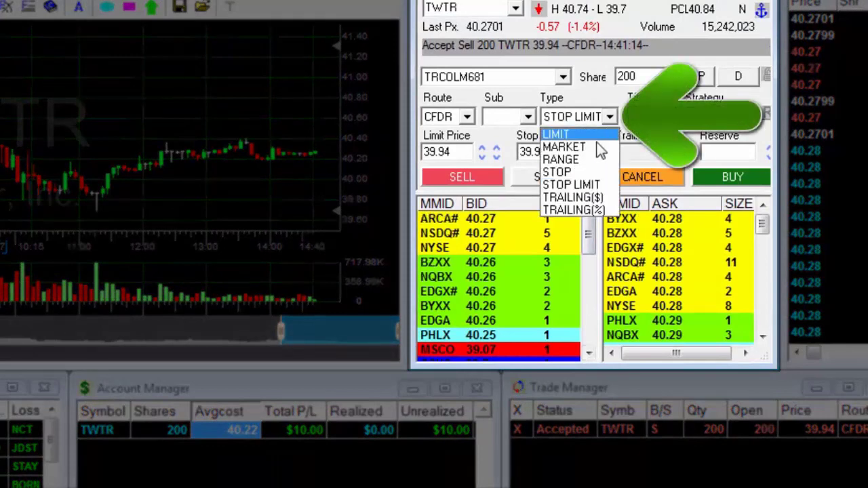
pyautogui.click(582, 171)
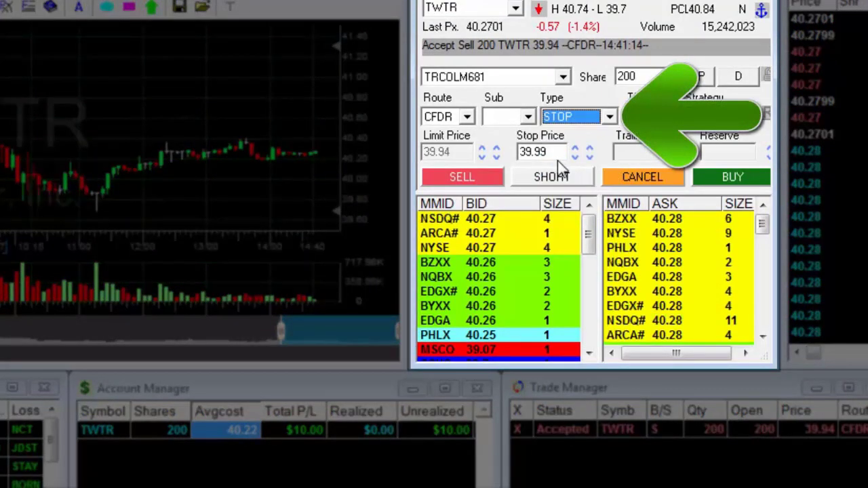
pyautogui.doubleClick(542, 152)
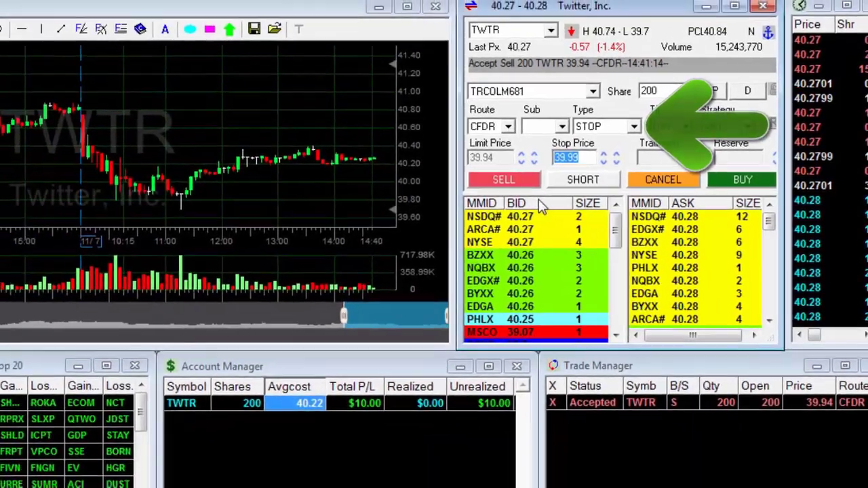